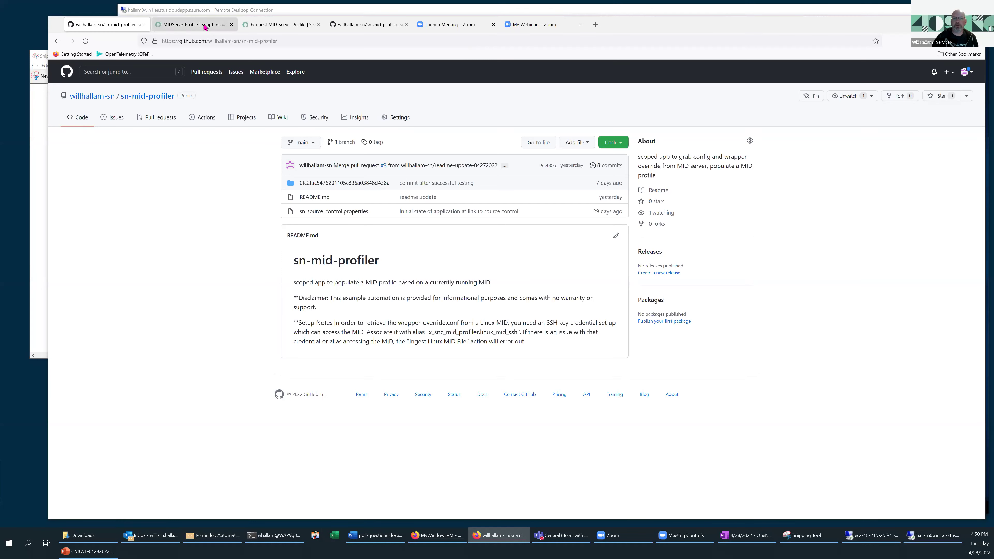
click(287, 25)
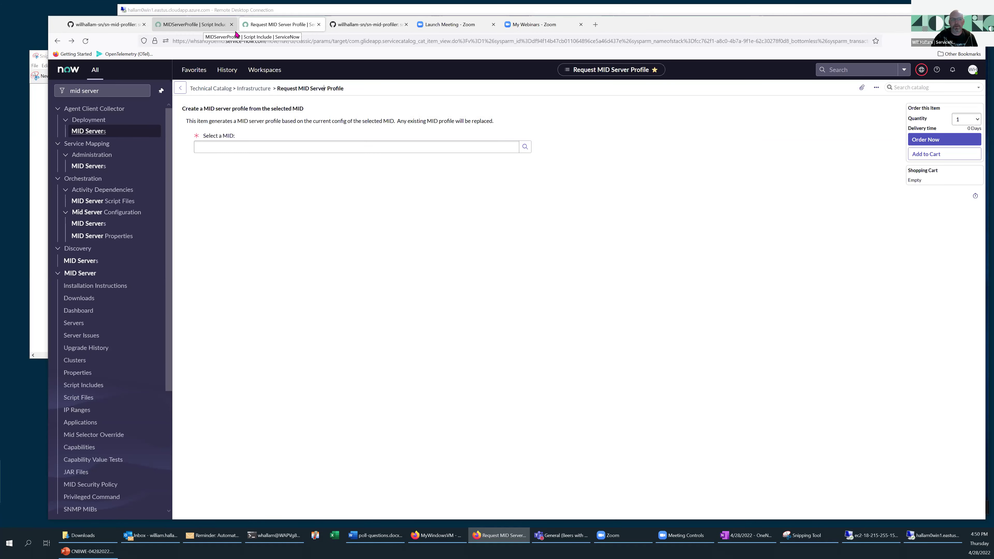
click(100, 28)
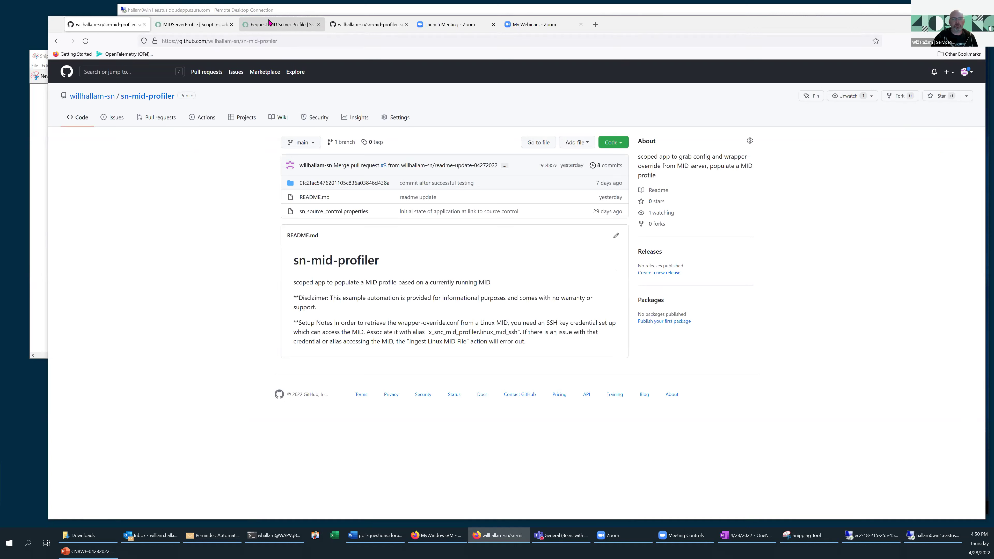
- Review the MIDServerProfile script include through to its end, highlighting the mid_profile_application_m2m table name in the clone function
click(200, 27)
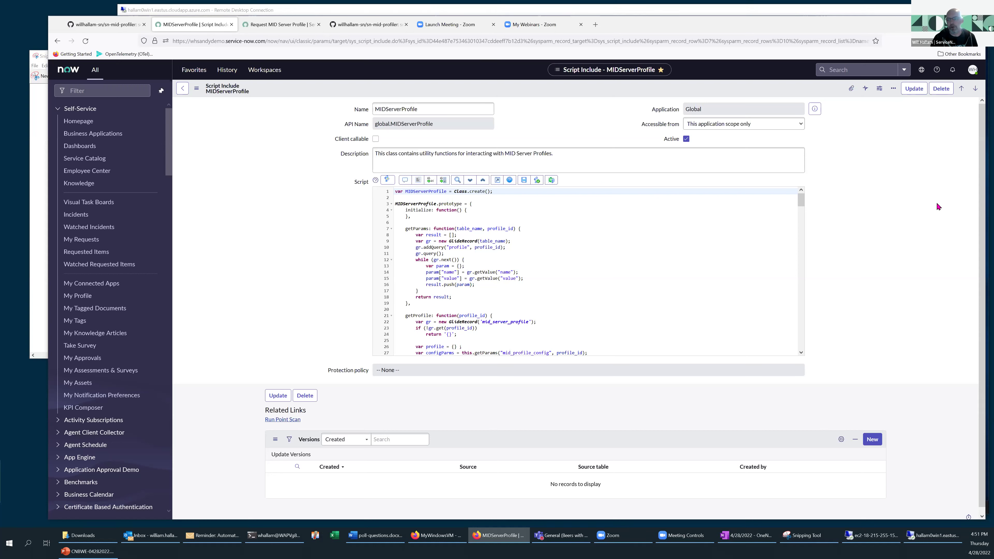
scroll(606, 265, down, 8)
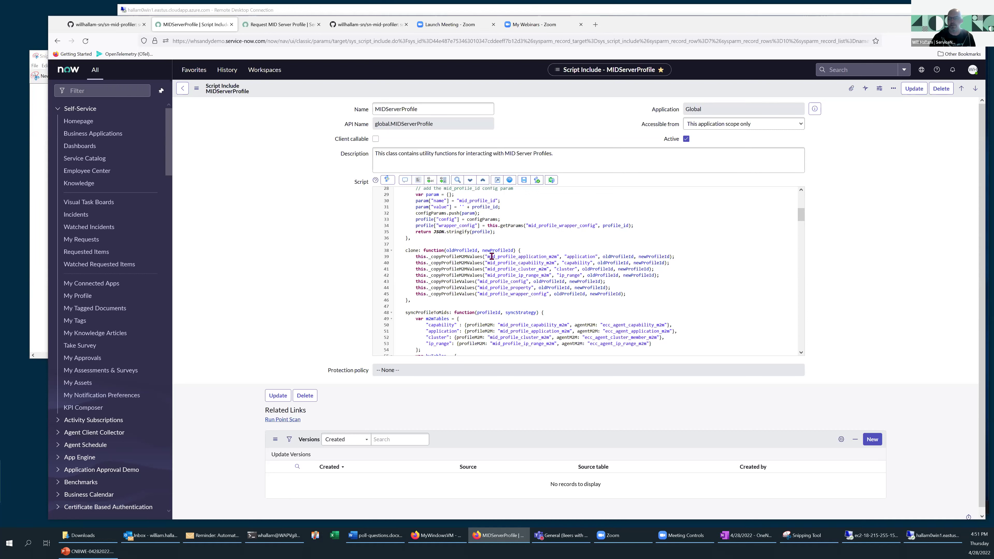
drag(488, 257, 556, 255)
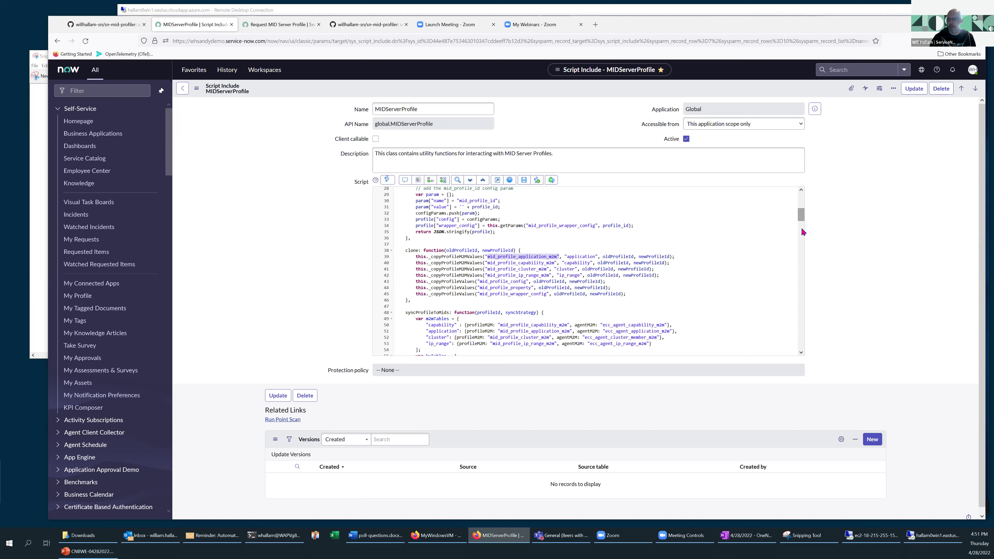
scroll(802, 310, down, 2)
scroll(802, 310, down, 20)
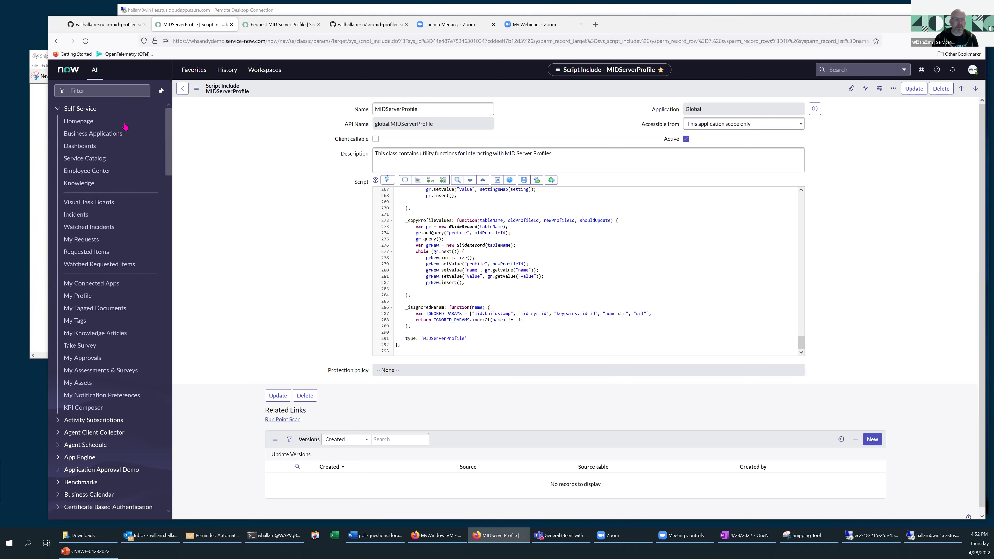
- Find Studio in the application navigator and open the MID Profiler application in it
click(114, 89)
text(studio)
click(73, 146)
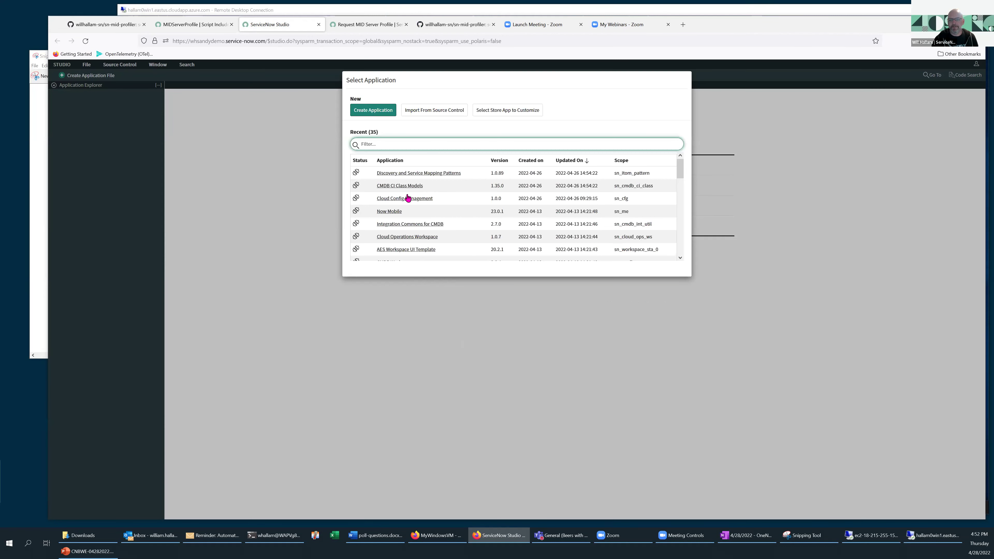
scroll(401, 211, down, 5)
scroll(403, 215, up, 2)
click(389, 201)
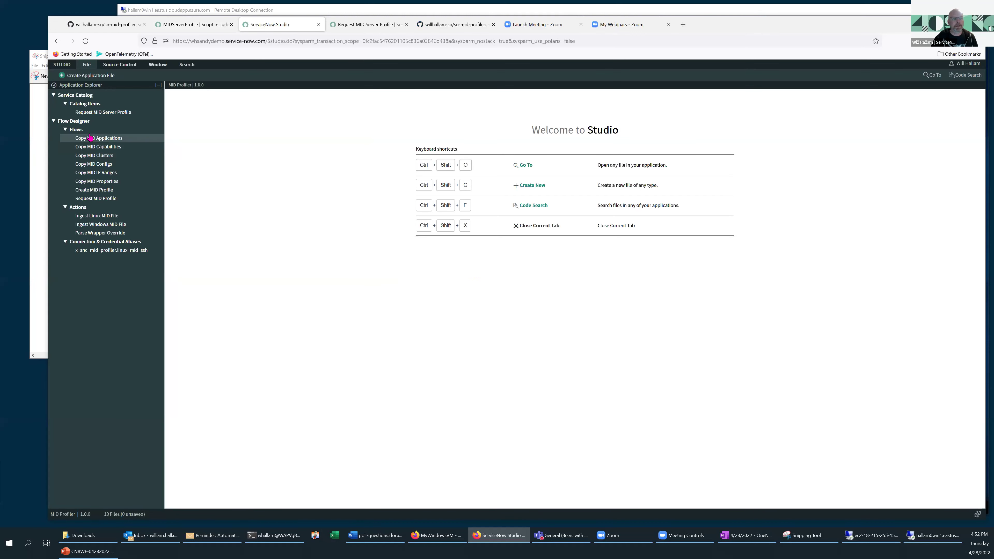
- Open the Create MID Profile flow and examine its inputs and its actions down to Copy MID IP Ranges
click(92, 191)
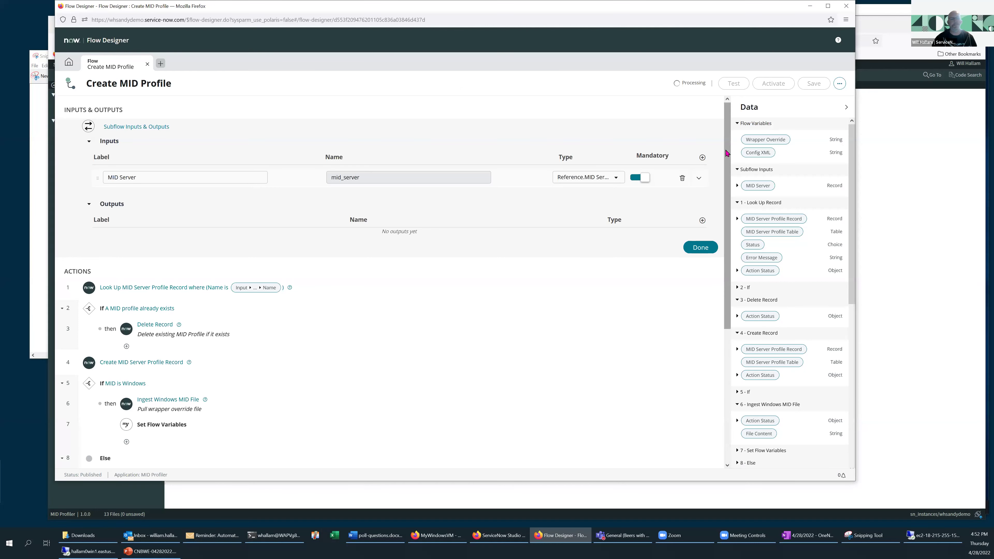
scroll(726, 155, down, 1)
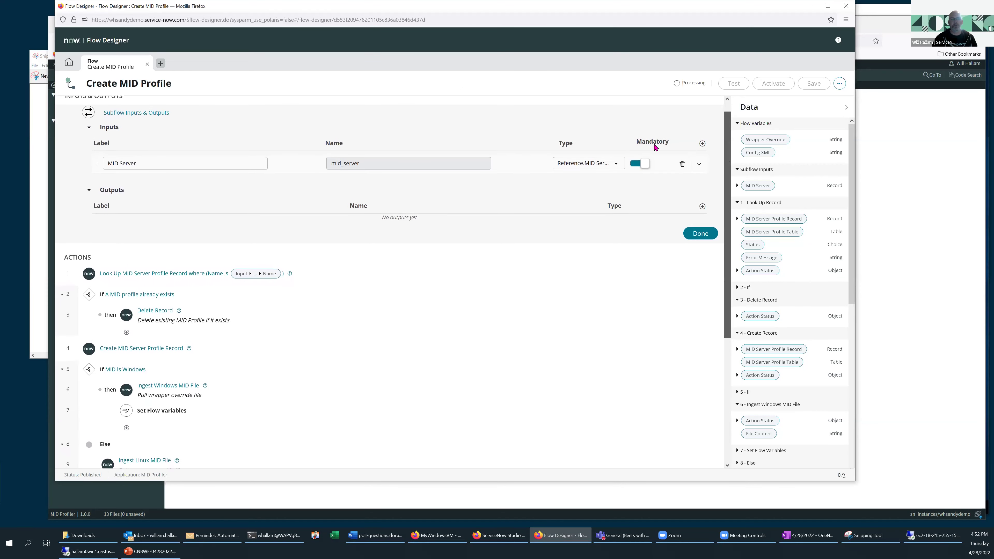
scroll(654, 147, up, 1)
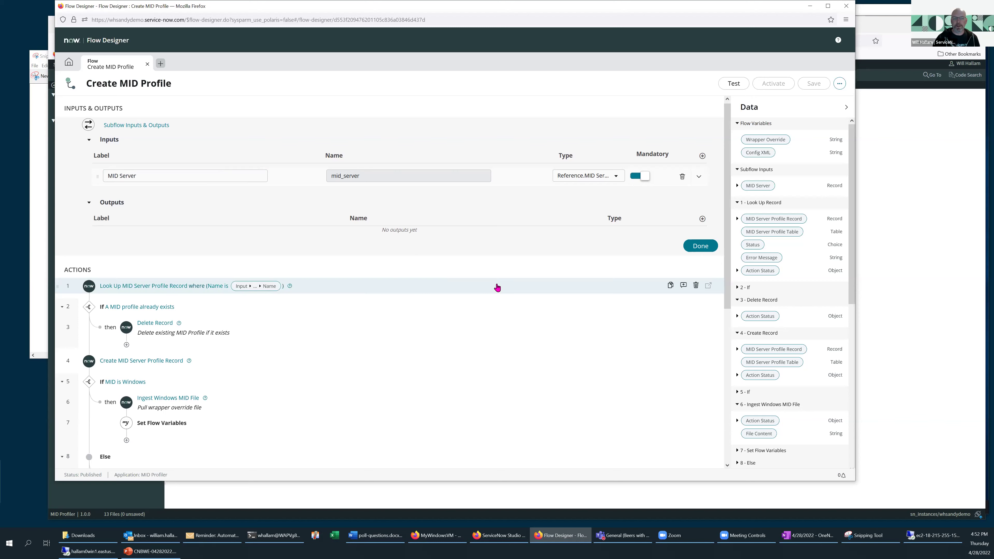
scroll(291, 226, down, 3)
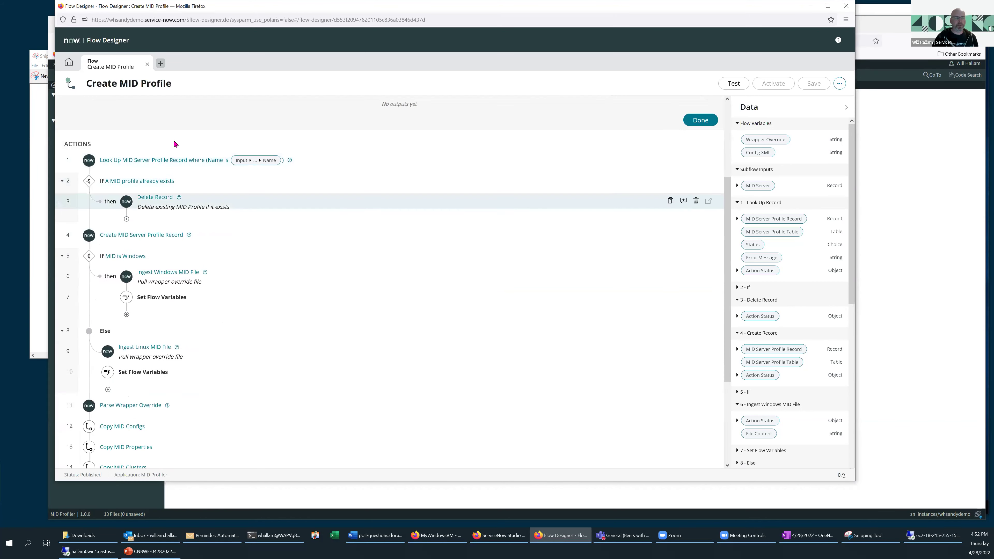
scroll(403, 227, down, 1)
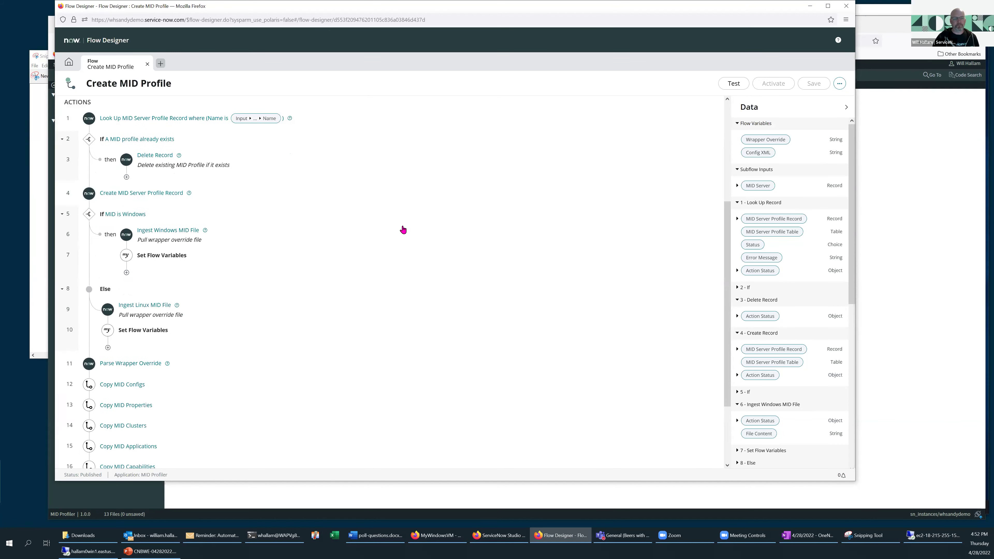
scroll(198, 300, down, 1)
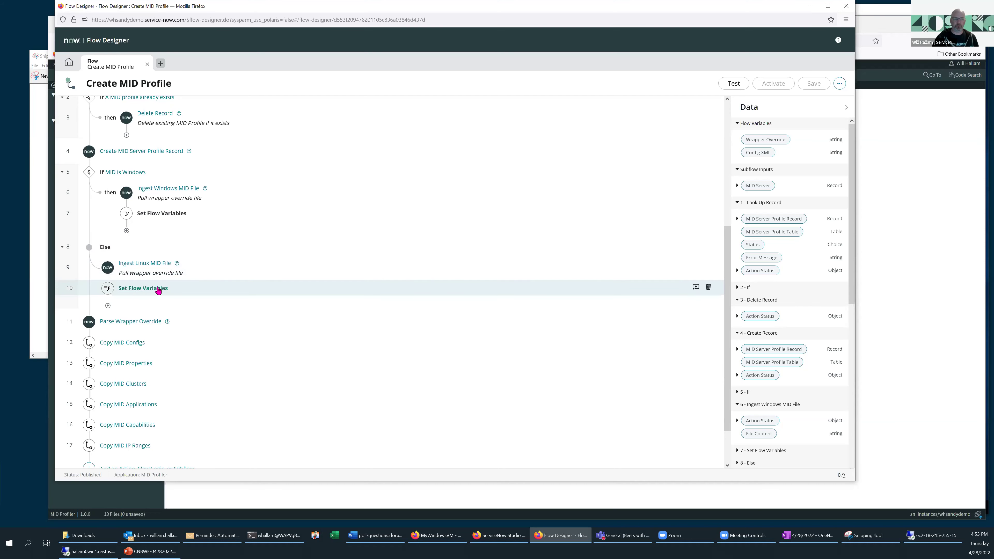
scroll(286, 288, down, 3)
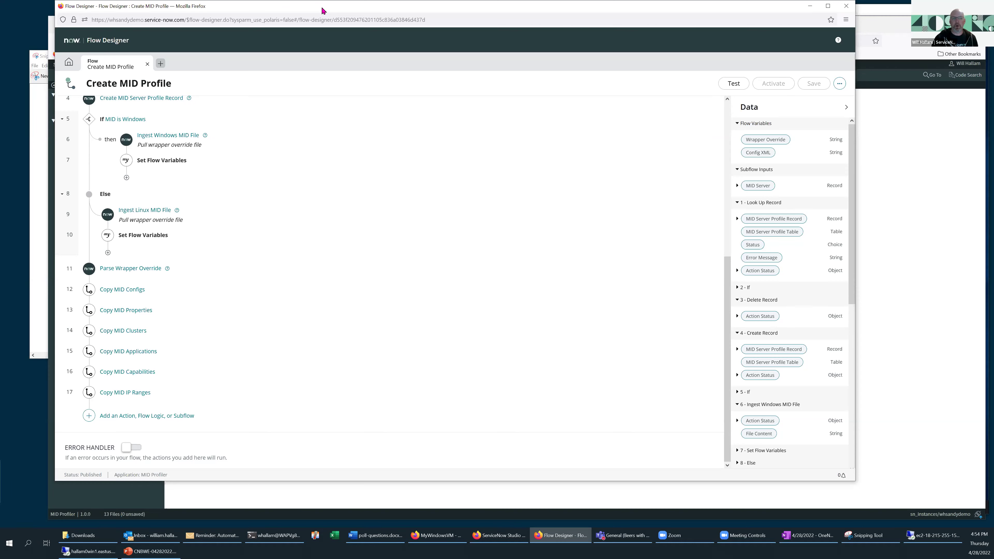
- Return to the MIDServerProfile browser page and open the recently visited Request MID Server Profile catalog item there
drag(369, 33, 351, 74)
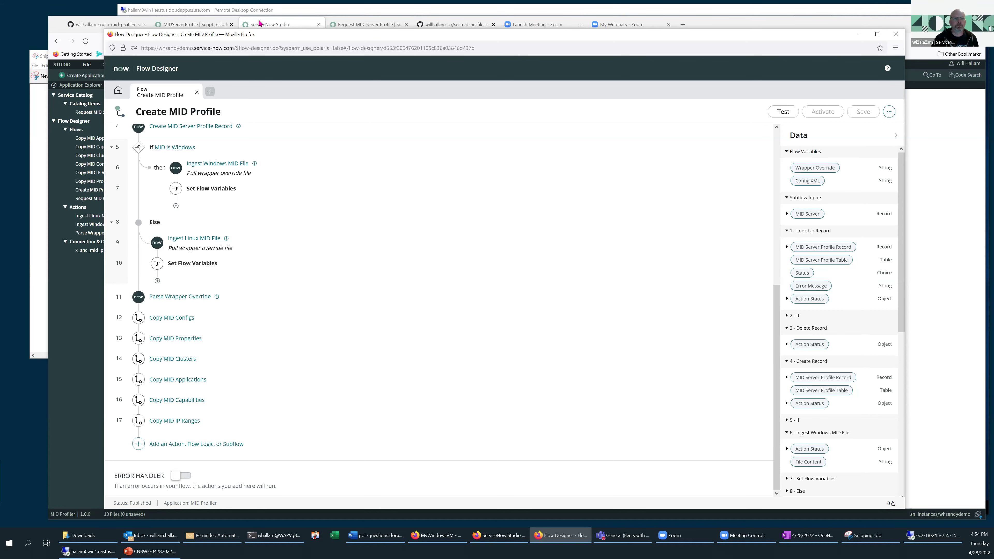
click(262, 27)
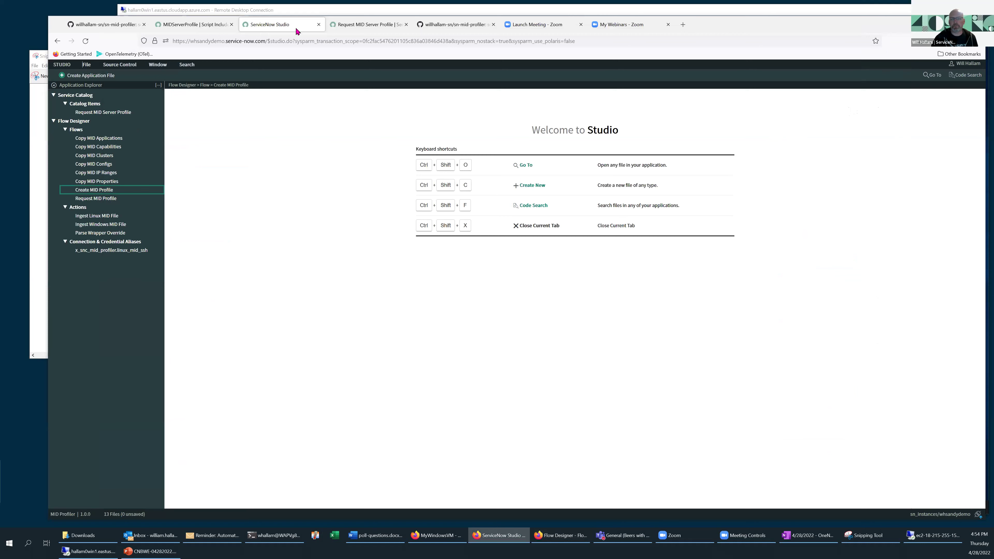
click(185, 27)
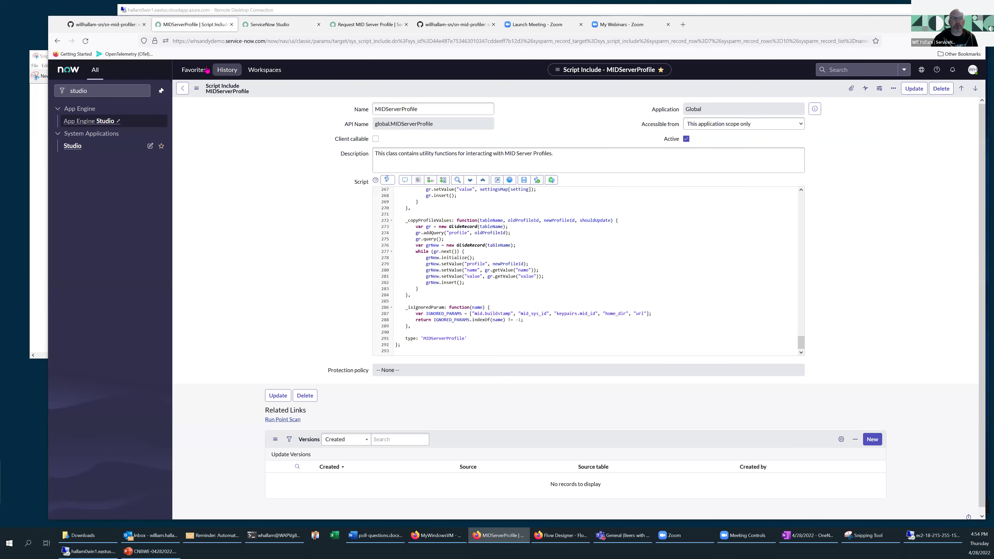
click(194, 70)
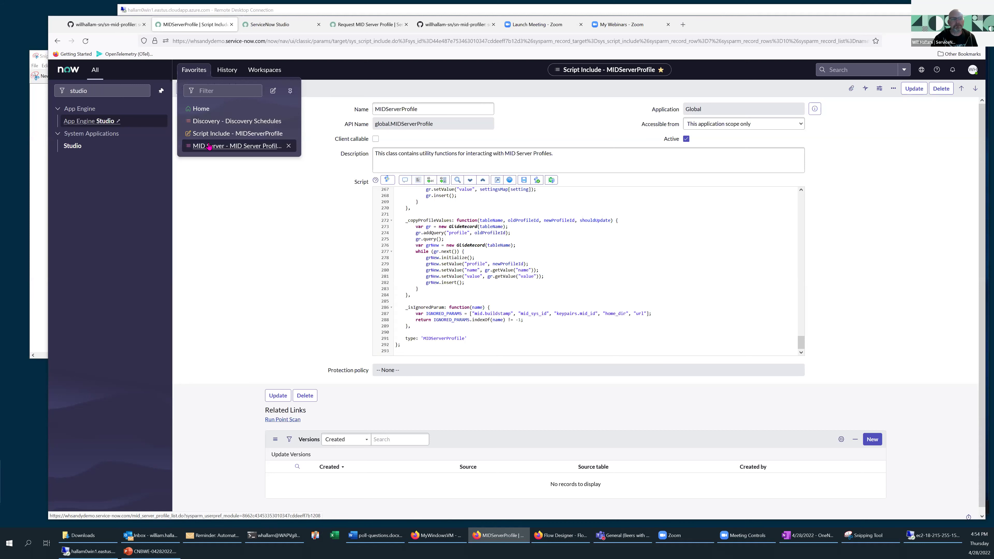
click(104, 91)
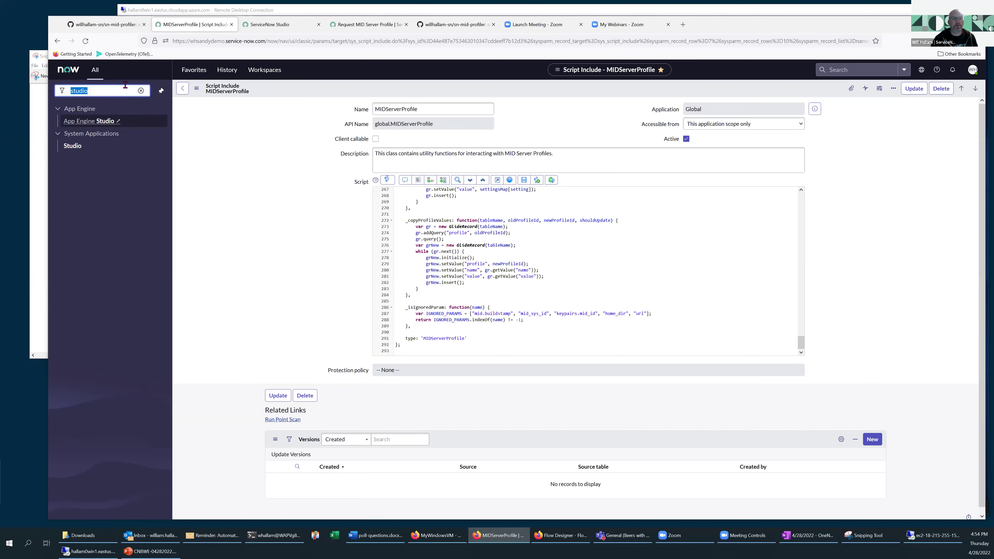
click(226, 71)
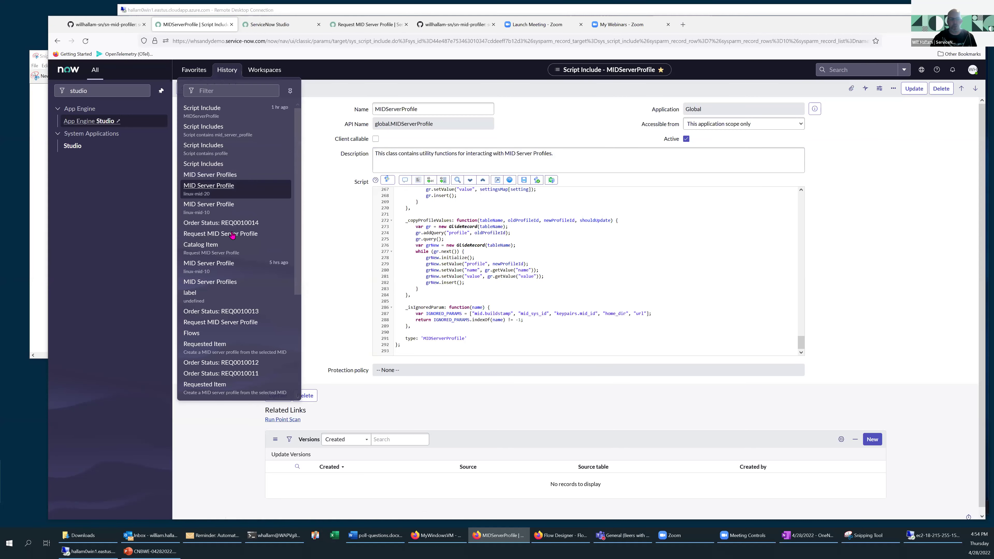
click(232, 235)
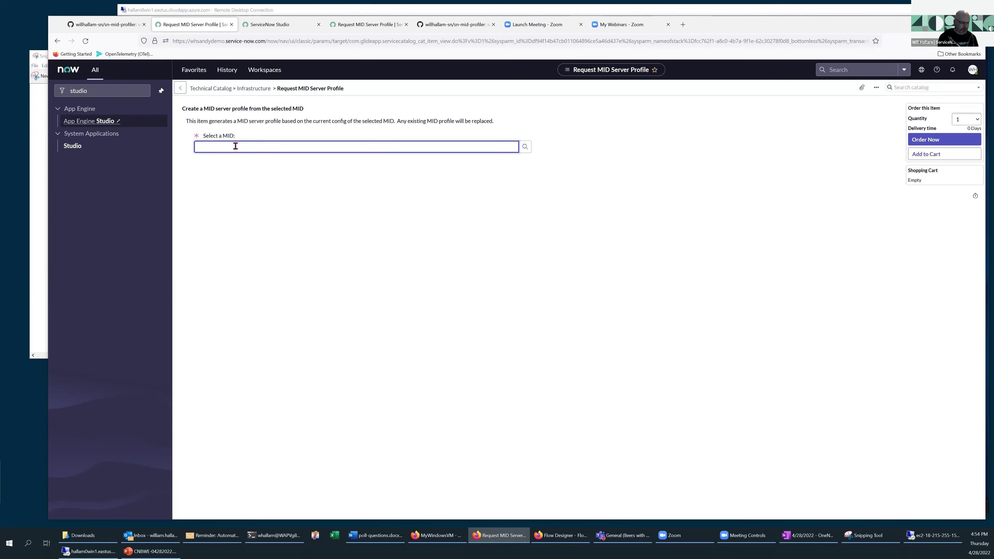
- Select linux-mid-10 as the MID and order the MID server profile
text(linux)
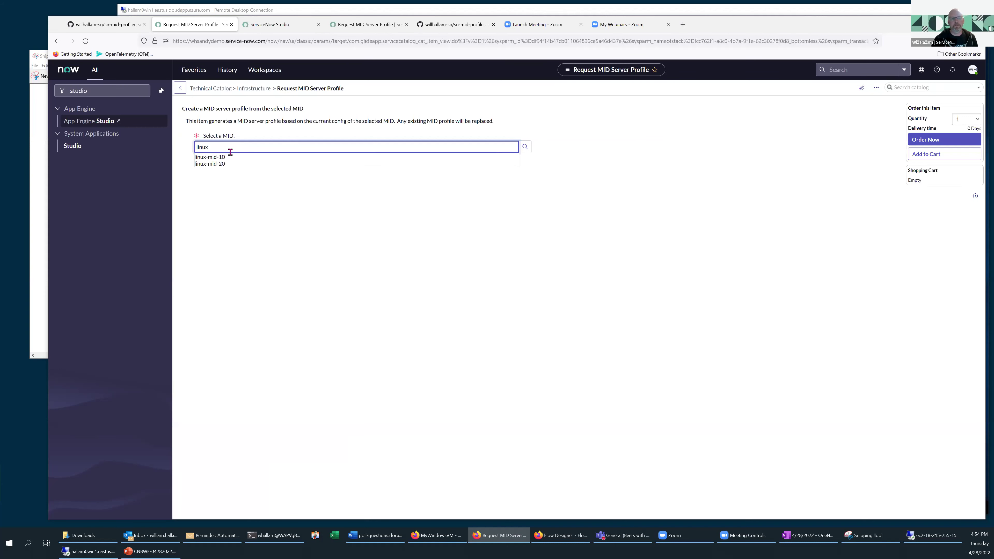
click(225, 158)
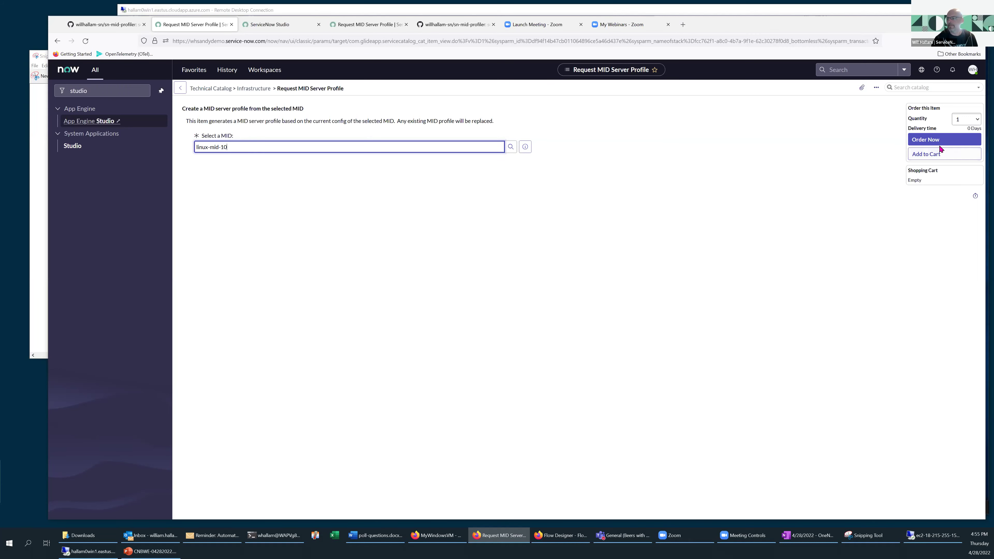
click(929, 144)
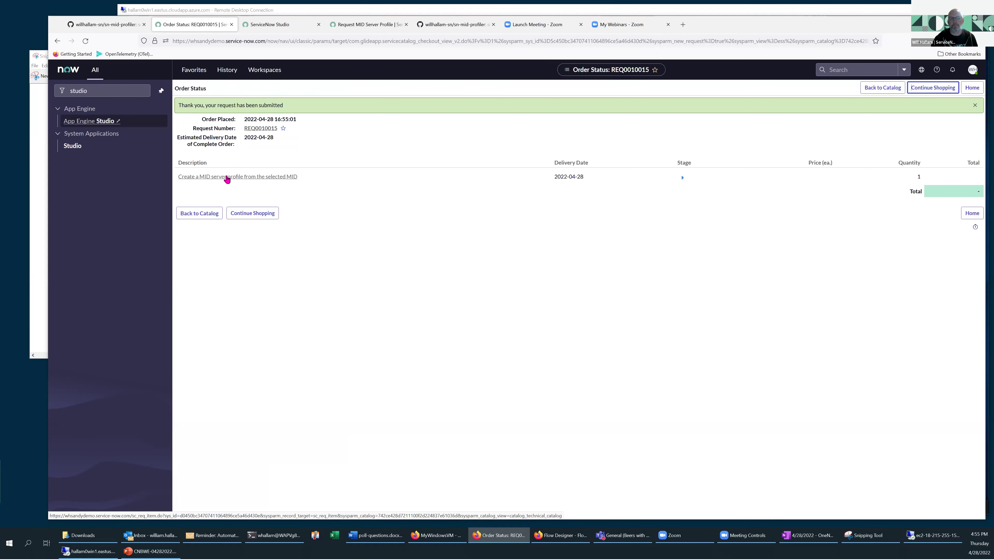
- Open the requested item's flow context and inspect the execution details of its Create MID Profile subflow
click(227, 178)
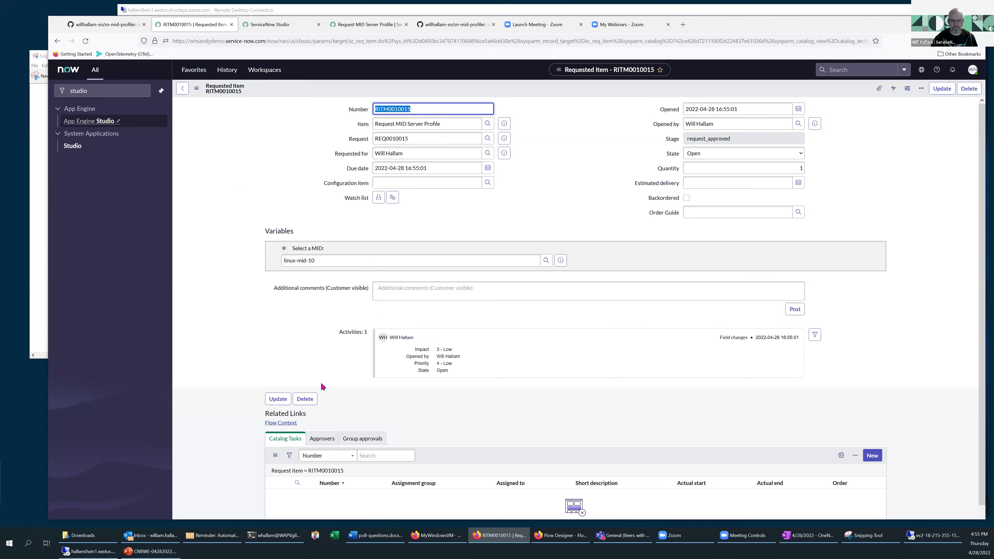
scroll(321, 384, down, 1)
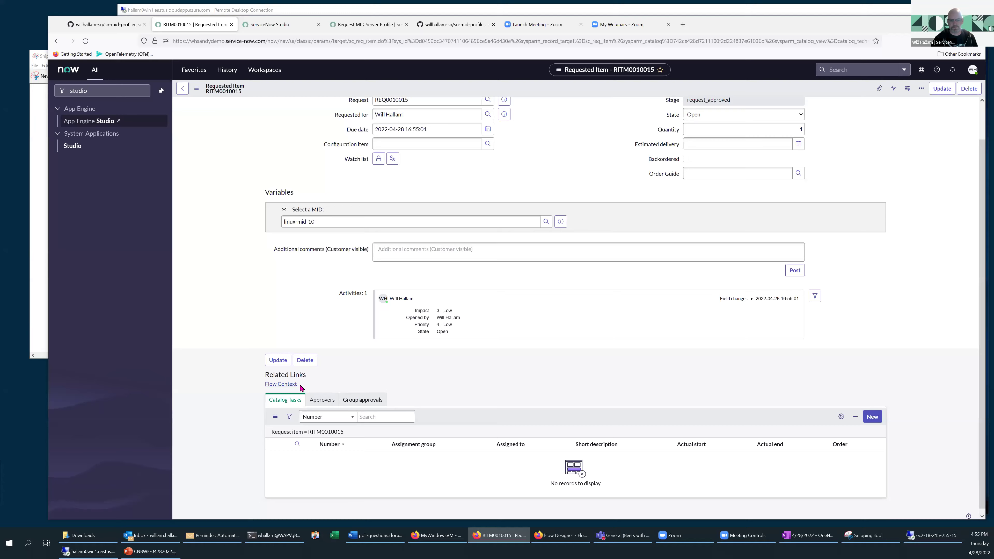
click(287, 386)
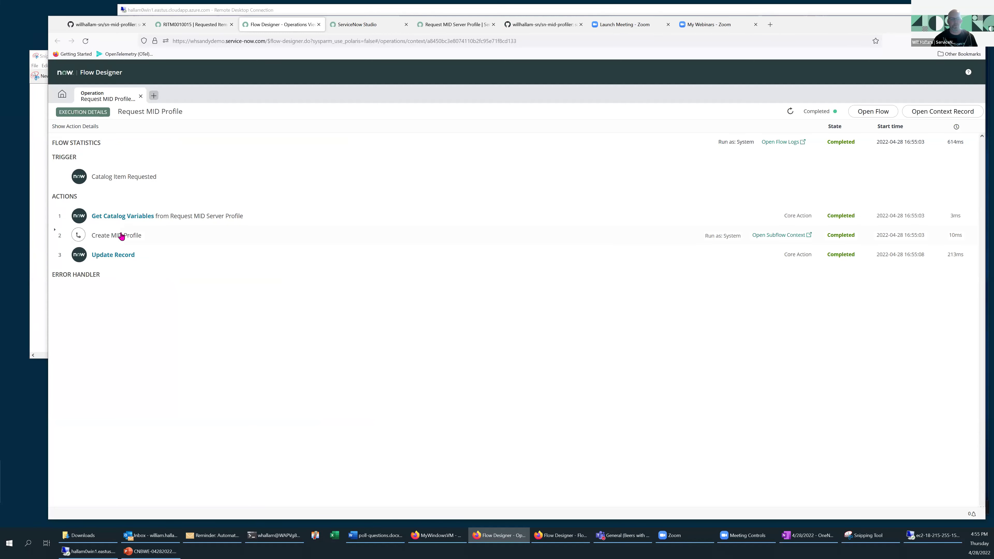
click(113, 235)
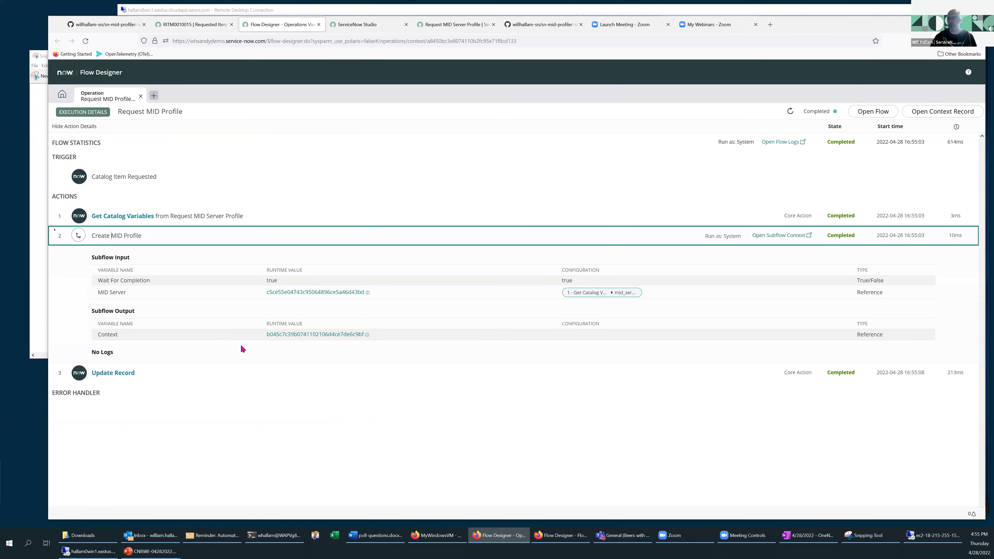
click(781, 236)
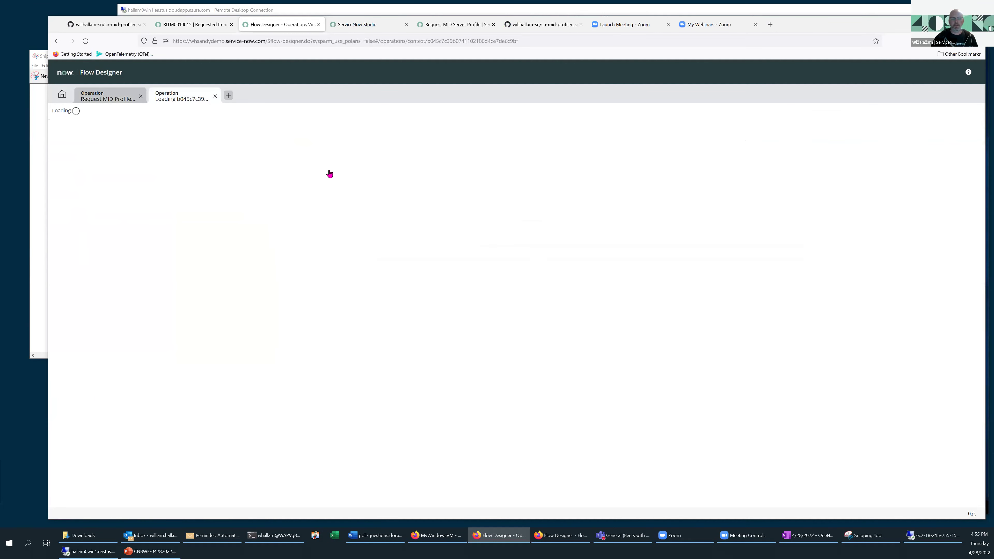
scroll(446, 236, down, 2)
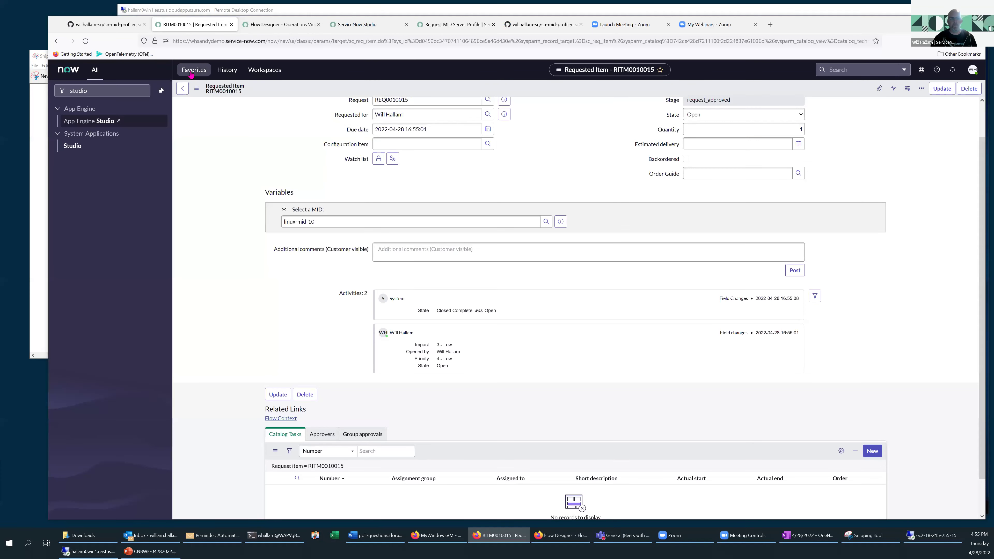
- Open the linux-mid-10 record from the favorite MID Server Profiles list and review its wrapper configs and profile configs
click(193, 71)
click(227, 147)
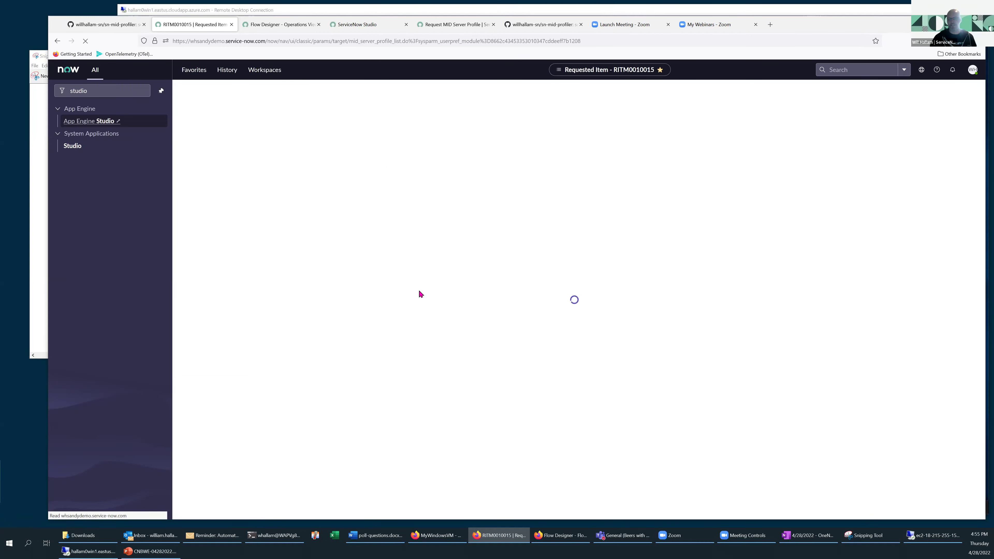
click(226, 155)
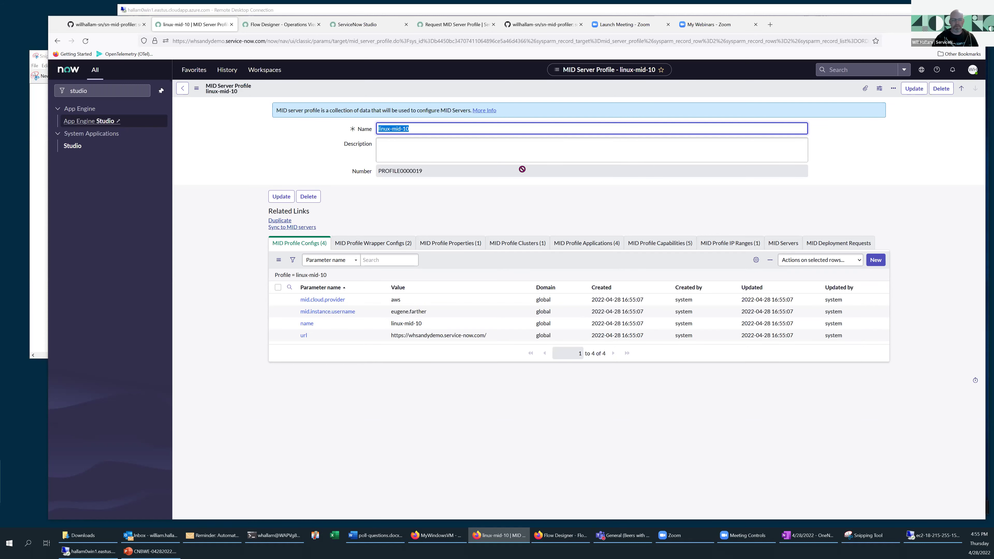
click(370, 251)
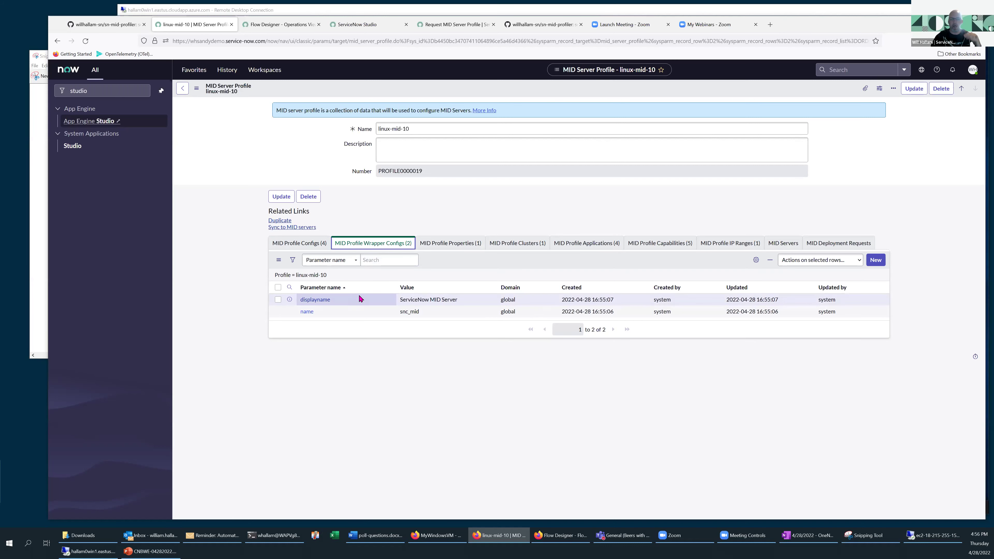
click(300, 243)
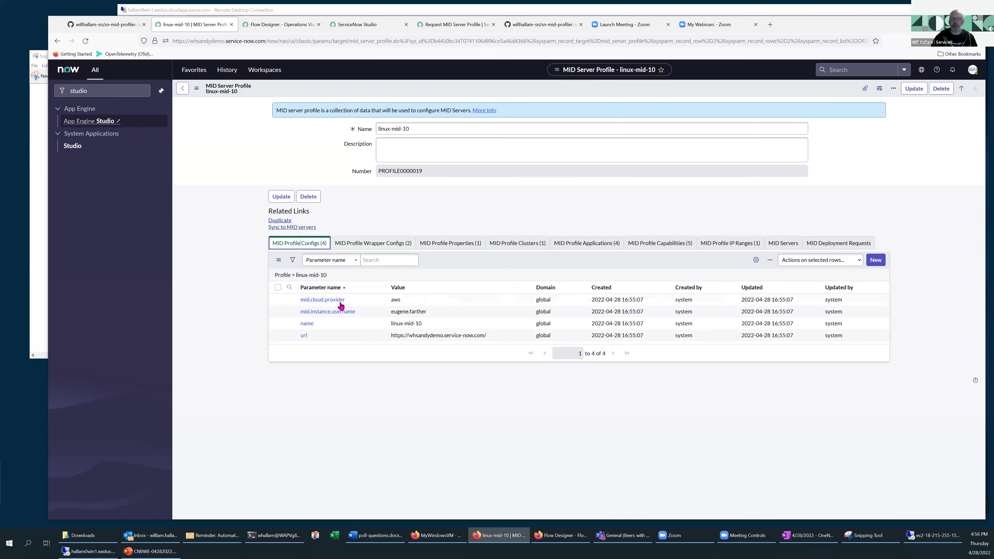
- Review the linux-mid-10 profile's related lists of properties, clusters, applications, capabilities and IP ranges
click(454, 243)
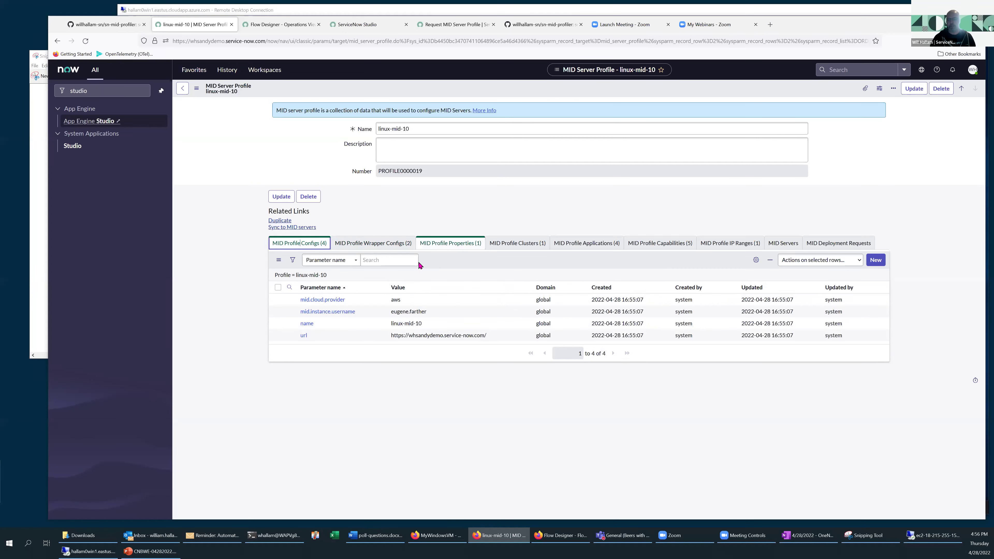
click(511, 244)
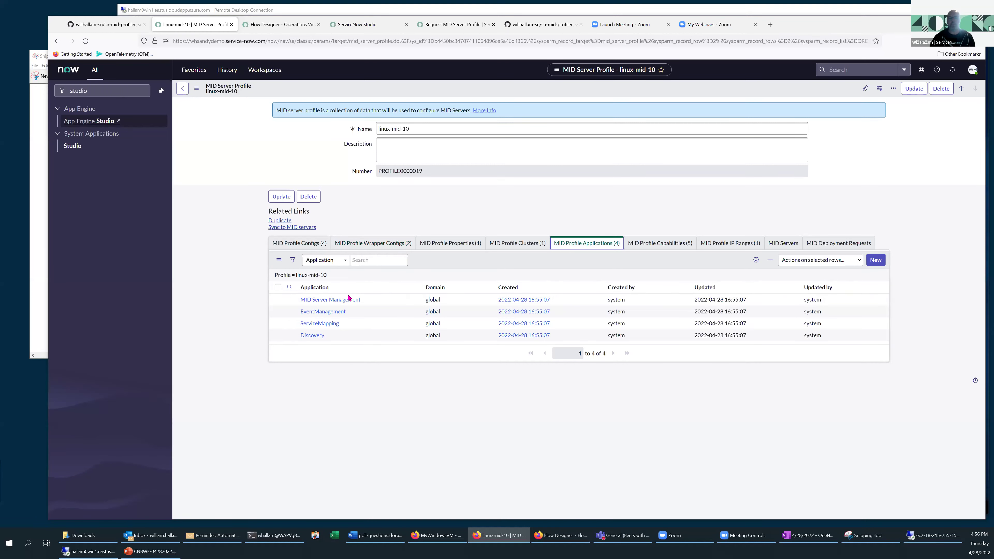
click(649, 246)
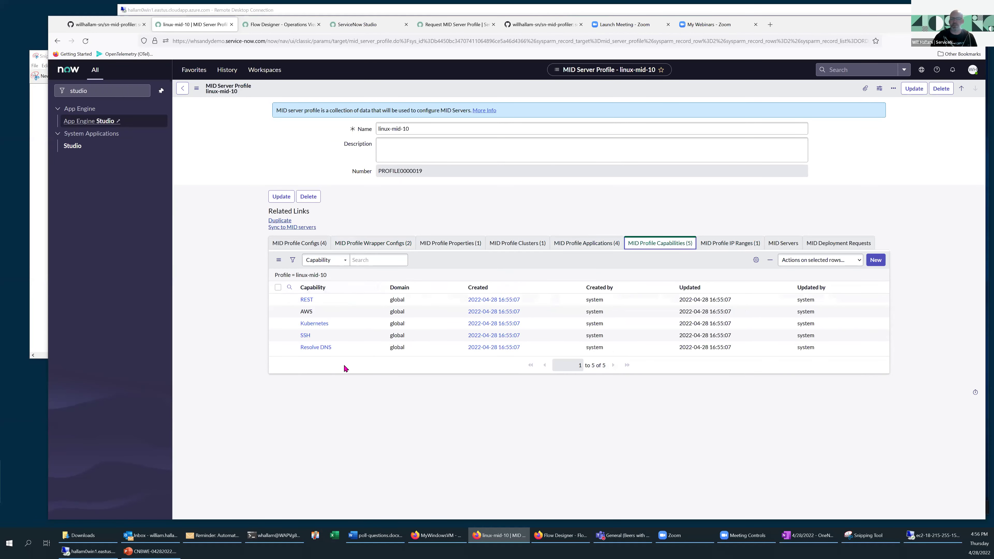
click(723, 244)
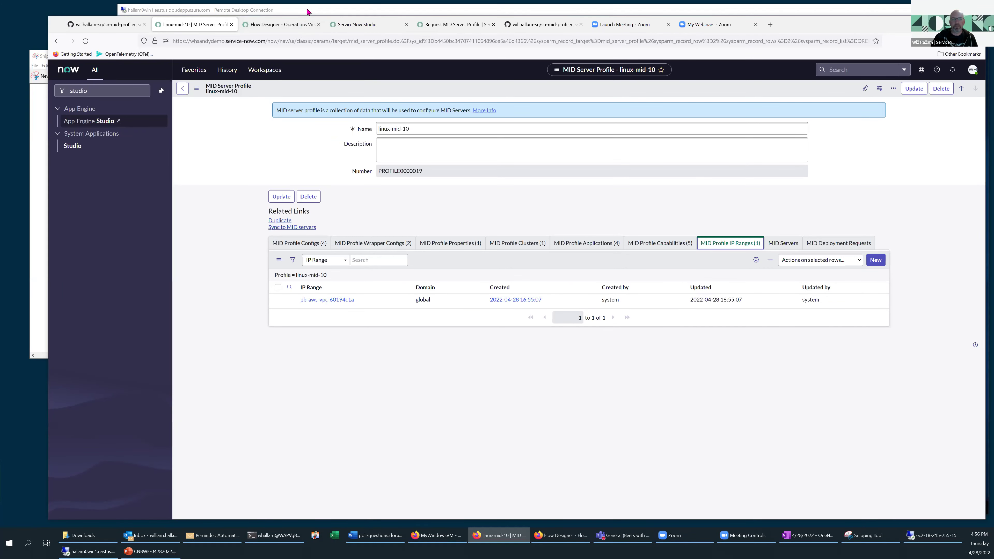
click(243, 11)
click(95, 29)
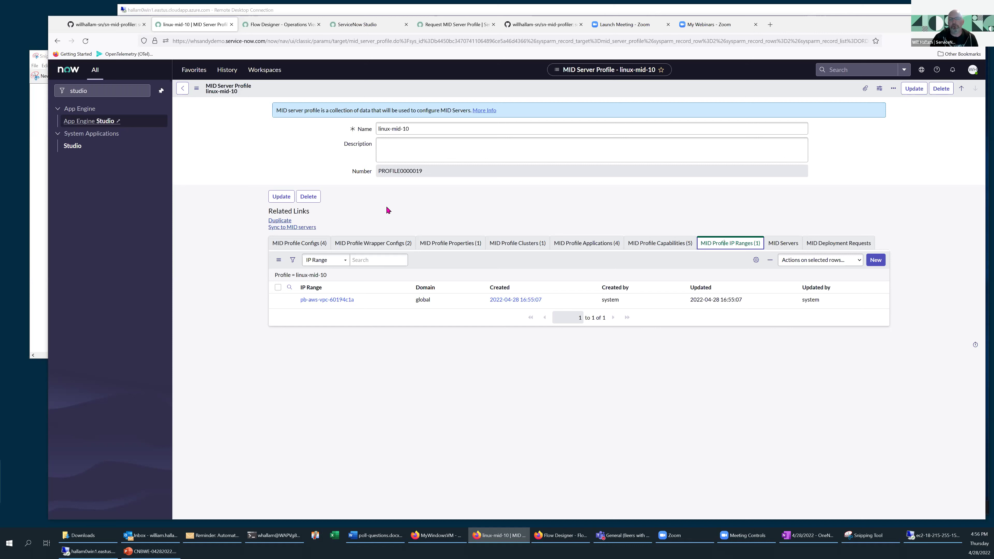
- Look over the Create MID Profile execution details in Flow Designer and return to the linux-mid-10 profile page
click(261, 25)
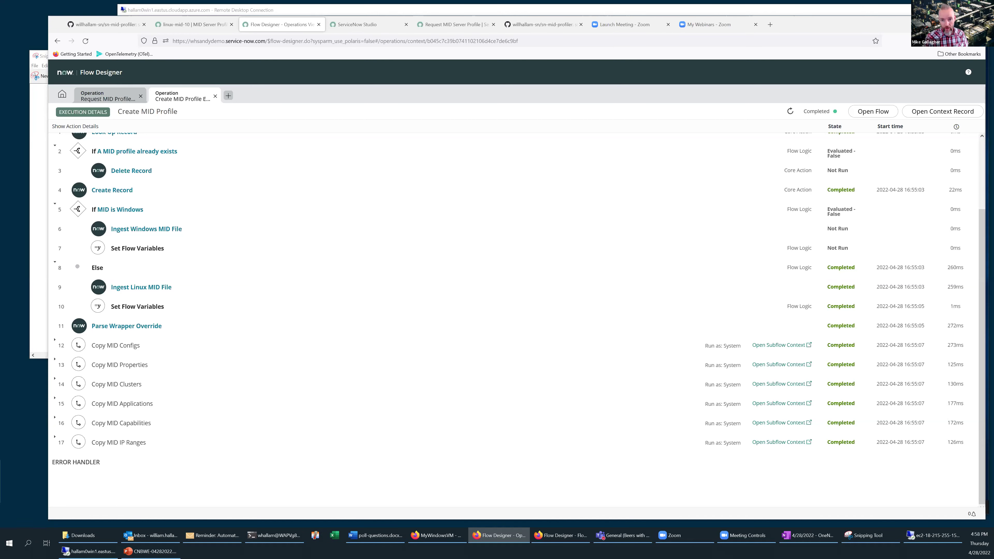
click(188, 25)
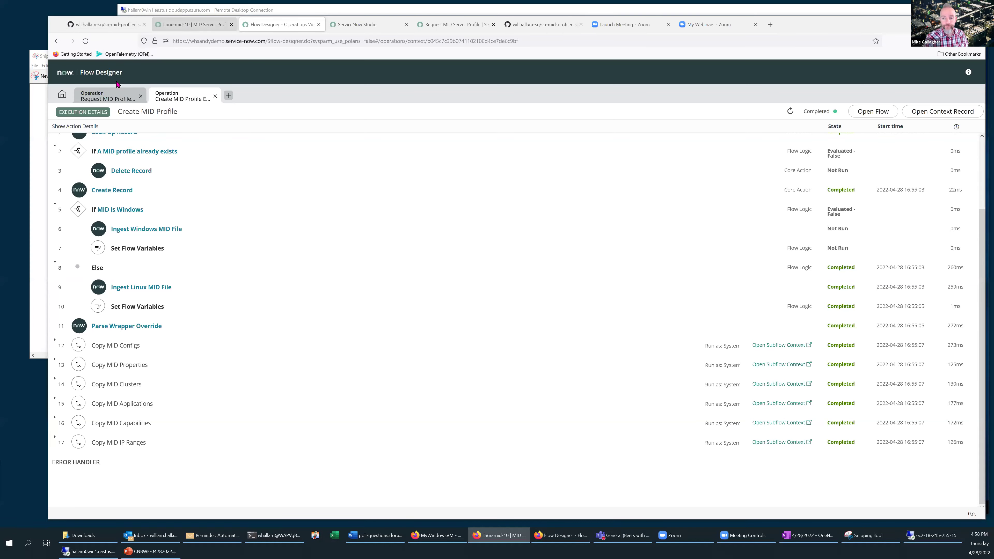
- Filter the navigator for "mid" and open the MID Server Downloads page
text(mid)
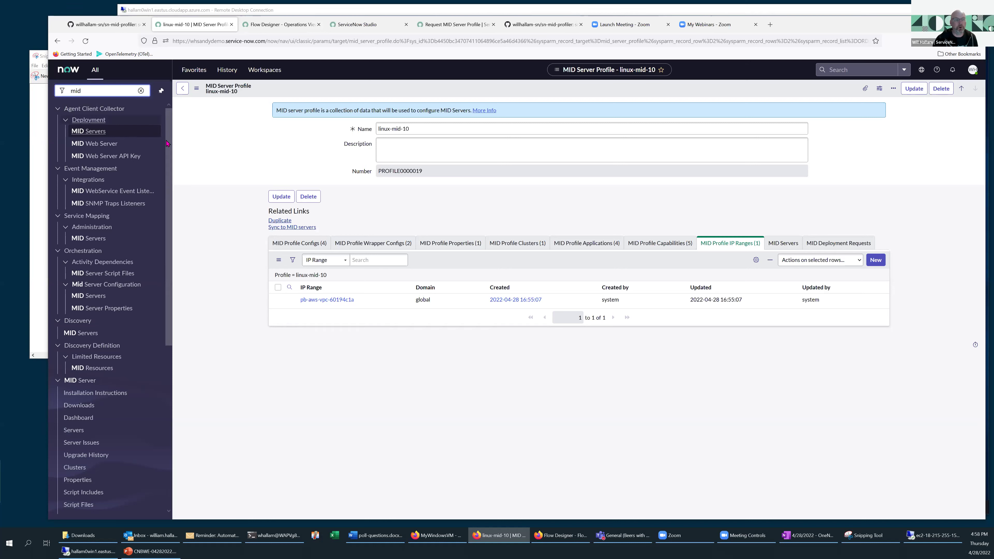
scroll(171, 208, down, 3)
scroll(171, 215, down, 2)
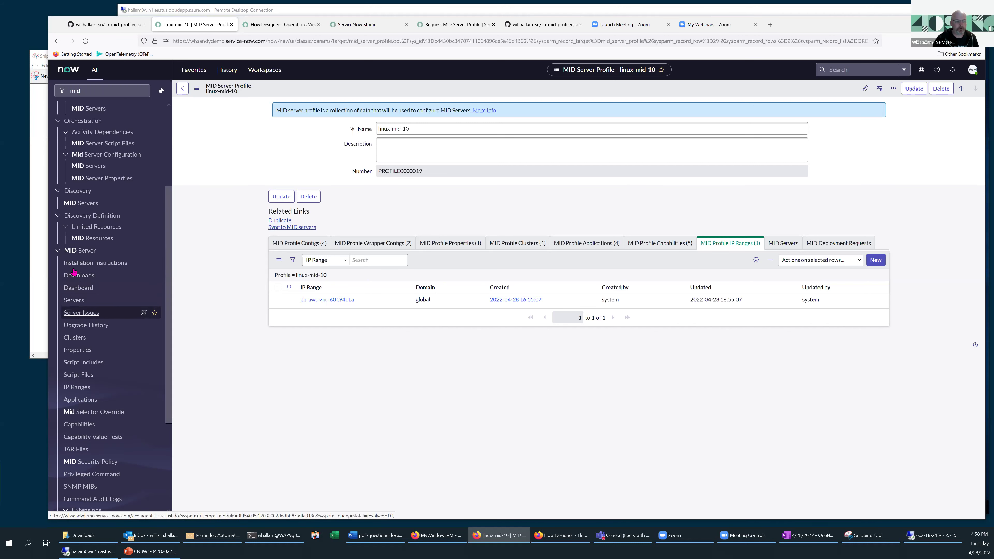
click(79, 275)
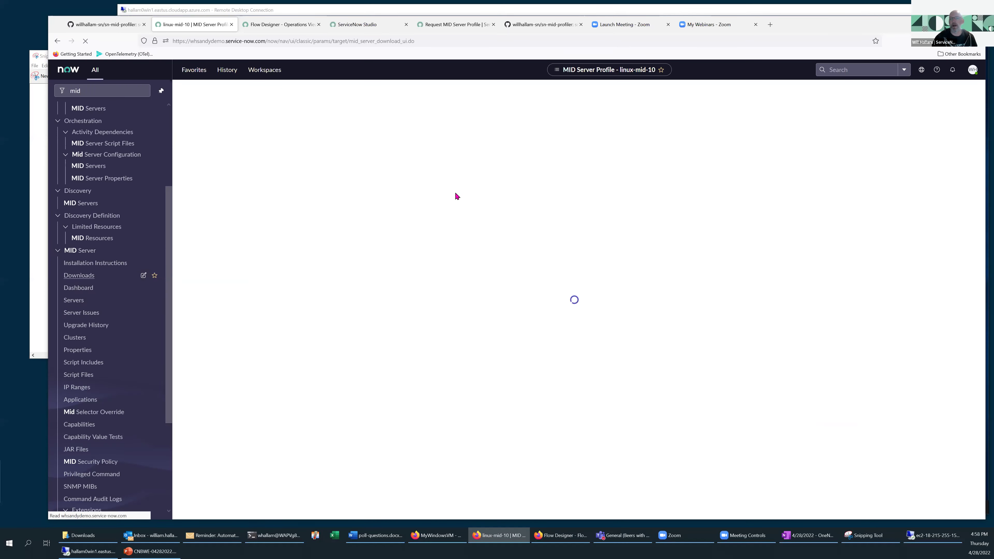